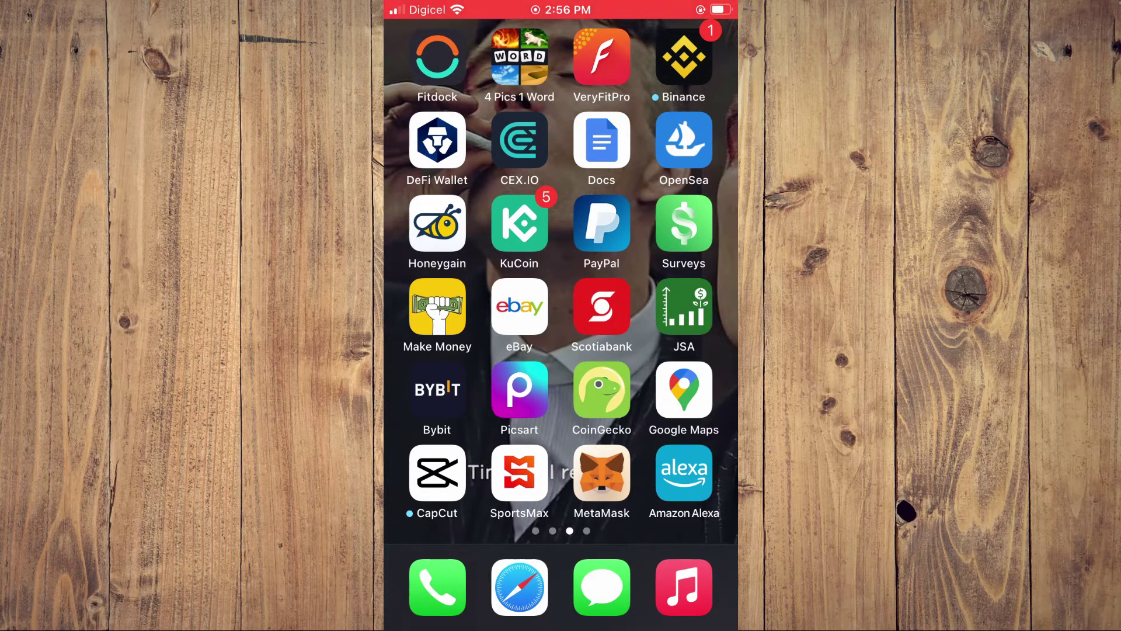
# Step: Launch Google Maps and go to its Contribute page
pyautogui.click(684, 390)
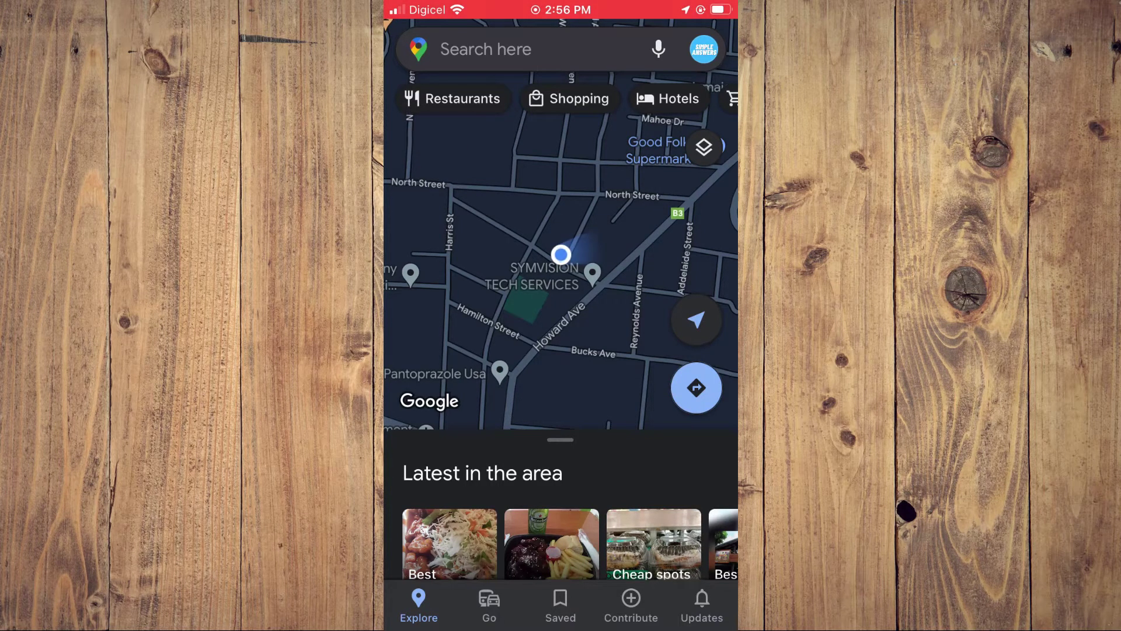
pyautogui.click(631, 605)
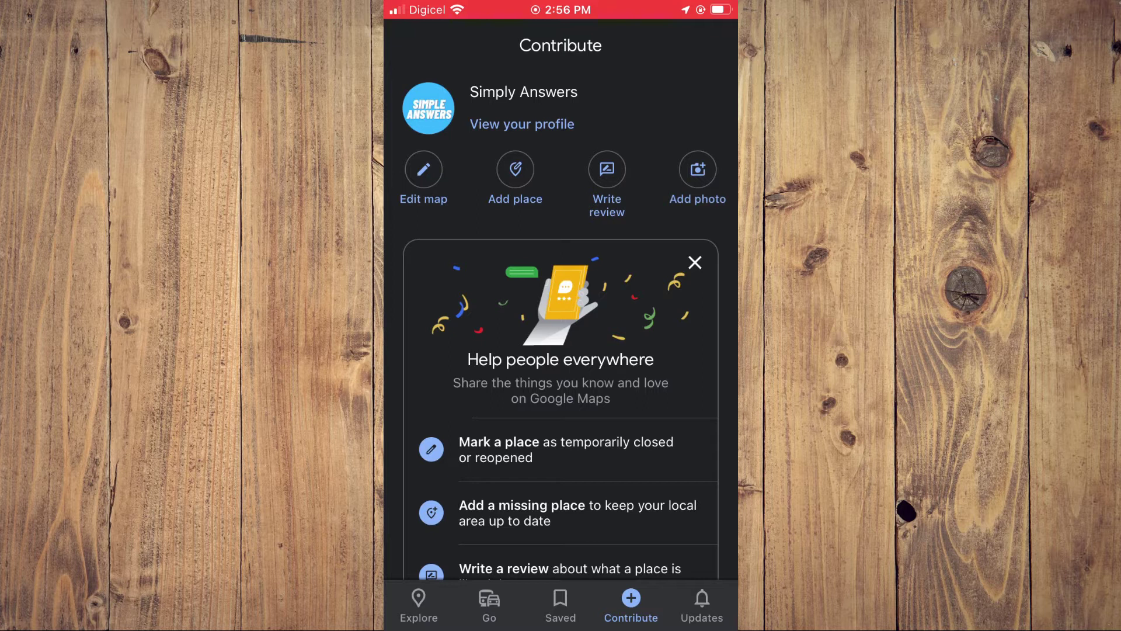
# Step: Open the Add place form from the Contribute page
pyautogui.click(522, 124)
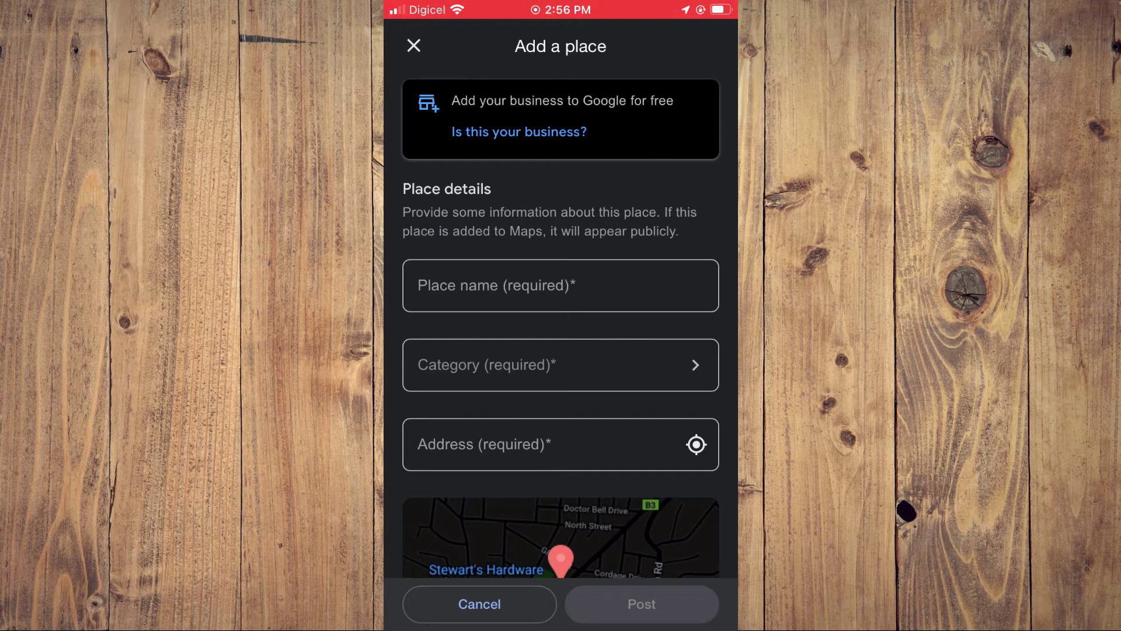
# Step: Leave the place name empty and open the Category screen of popular categories
pyautogui.click(560, 365)
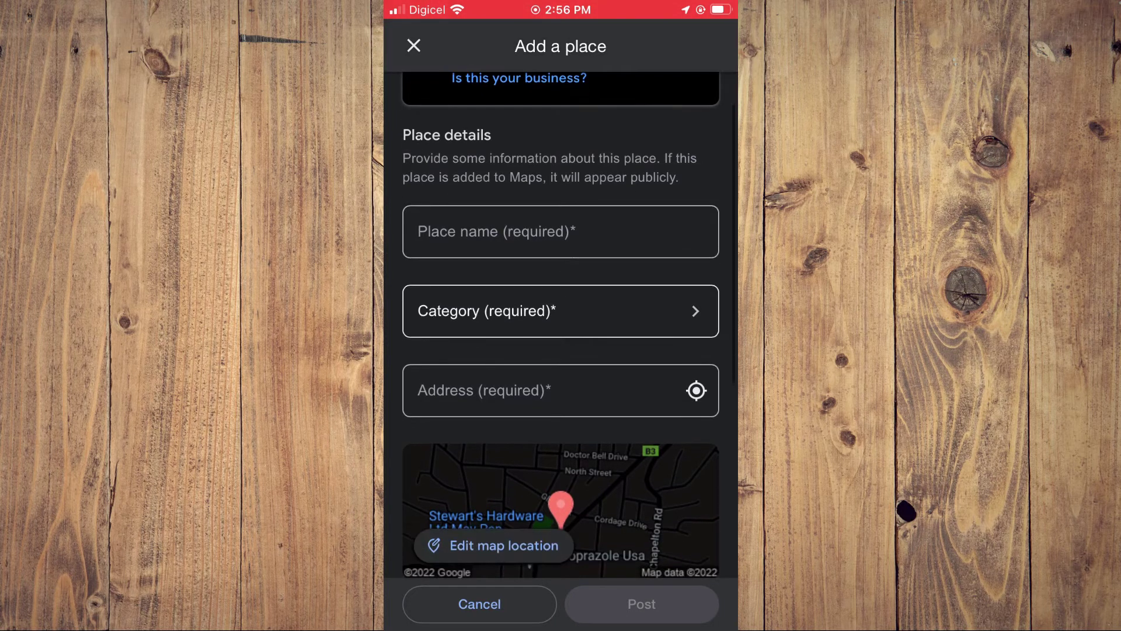
pyautogui.click(560, 231)
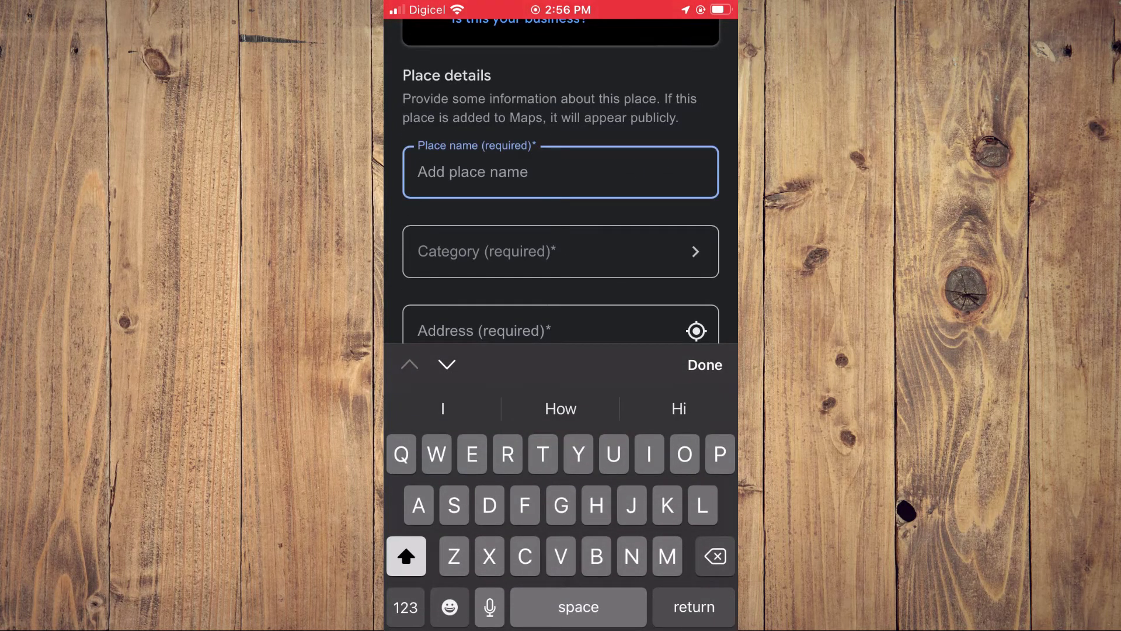
pyautogui.click(561, 251)
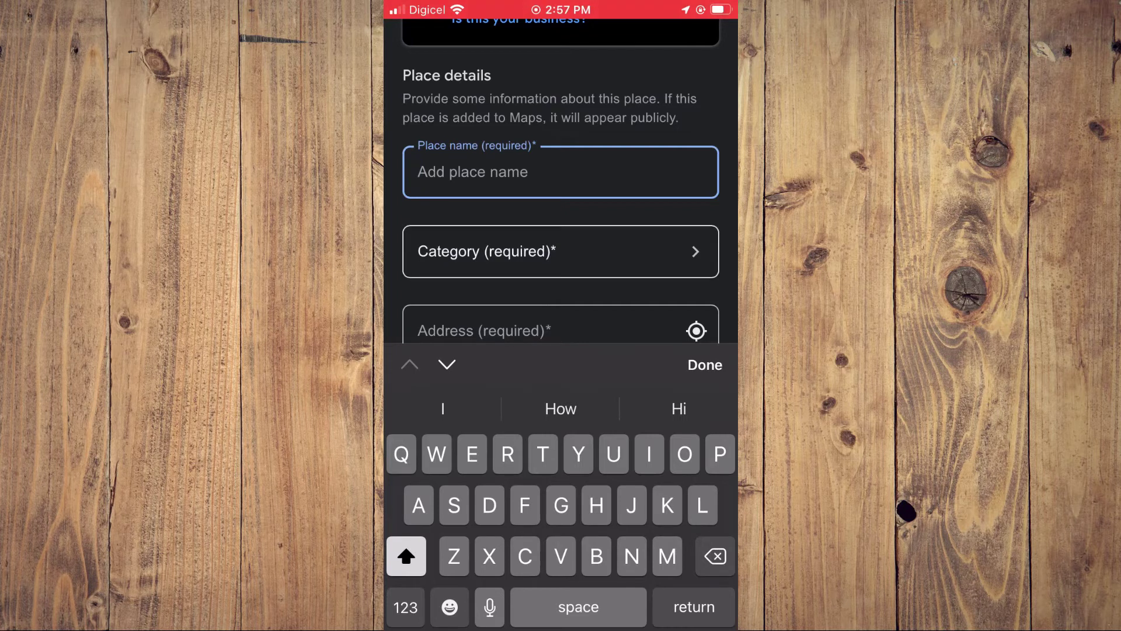
pyautogui.scroll(-1, 561, 412)
pyautogui.scroll(1, 562, 351)
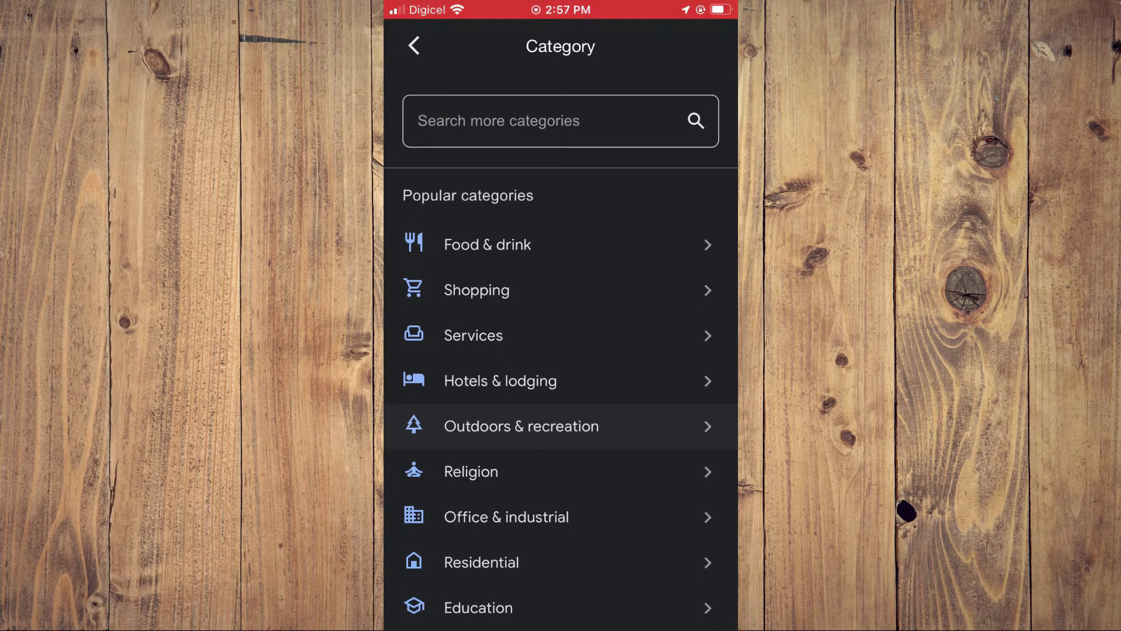
# Step: Browse the Religion subcategories without choosing one, then return to the form
pyautogui.click(471, 472)
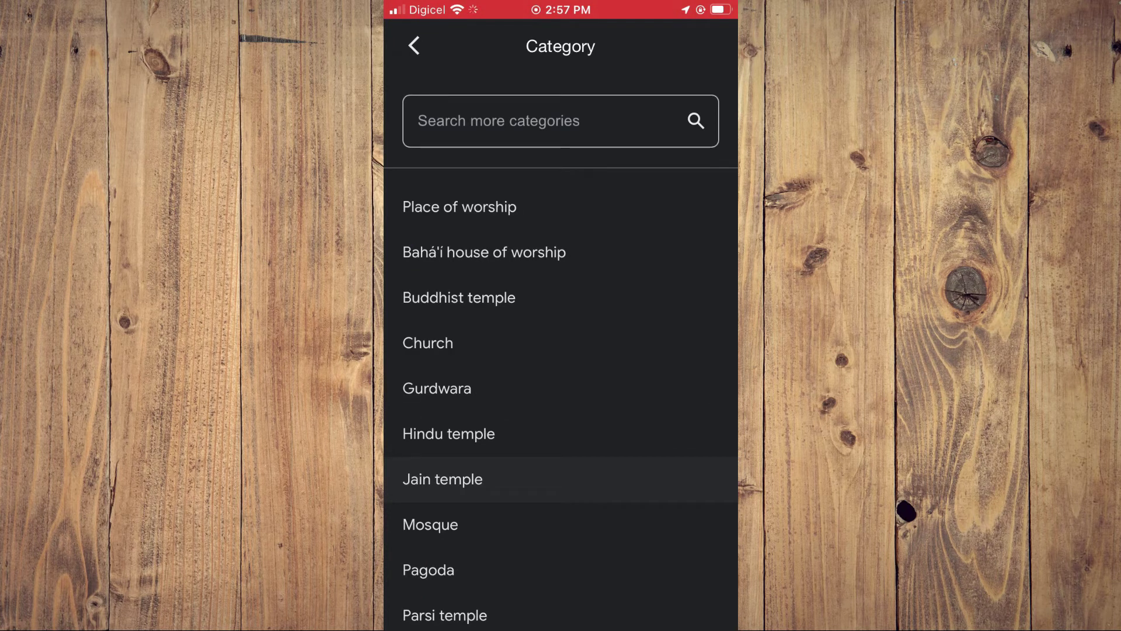
pyautogui.scroll(-3, 561, 351)
pyautogui.scroll(3, 560, 351)
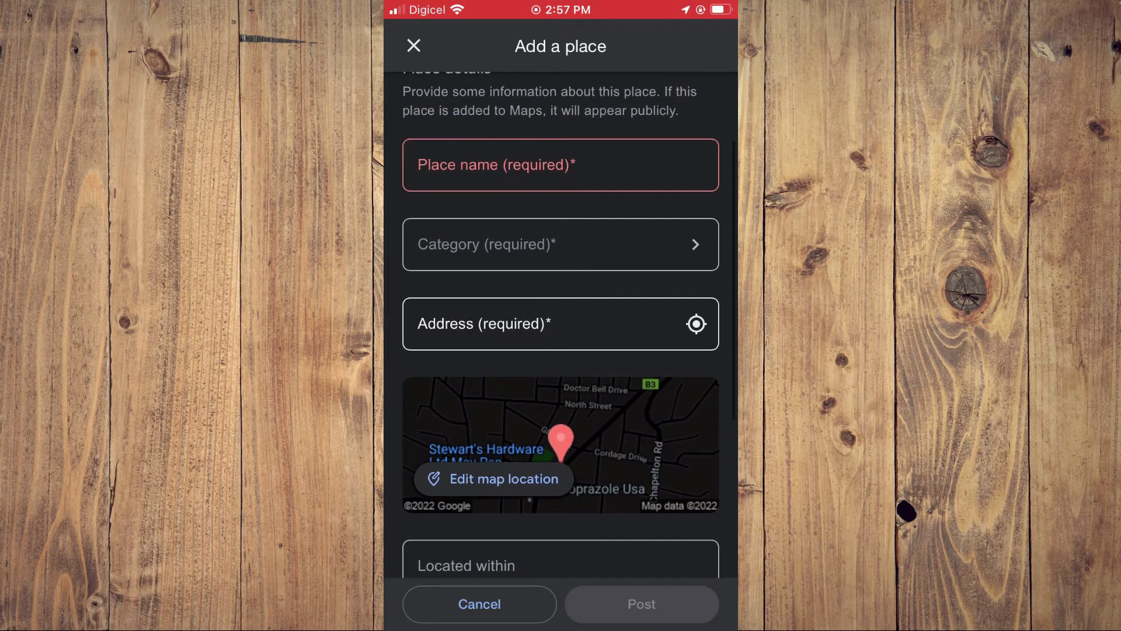
pyautogui.scroll(-5, 561, 324)
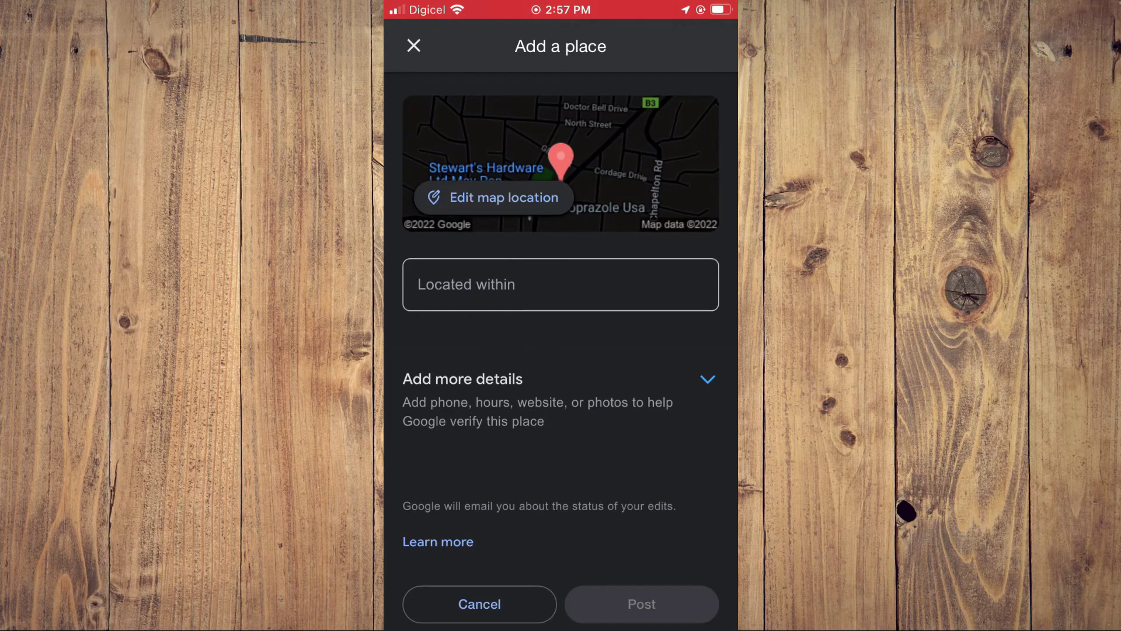
# Step: Expand Add more details to show hours, contact, website, opening date and photos
pyautogui.click(463, 379)
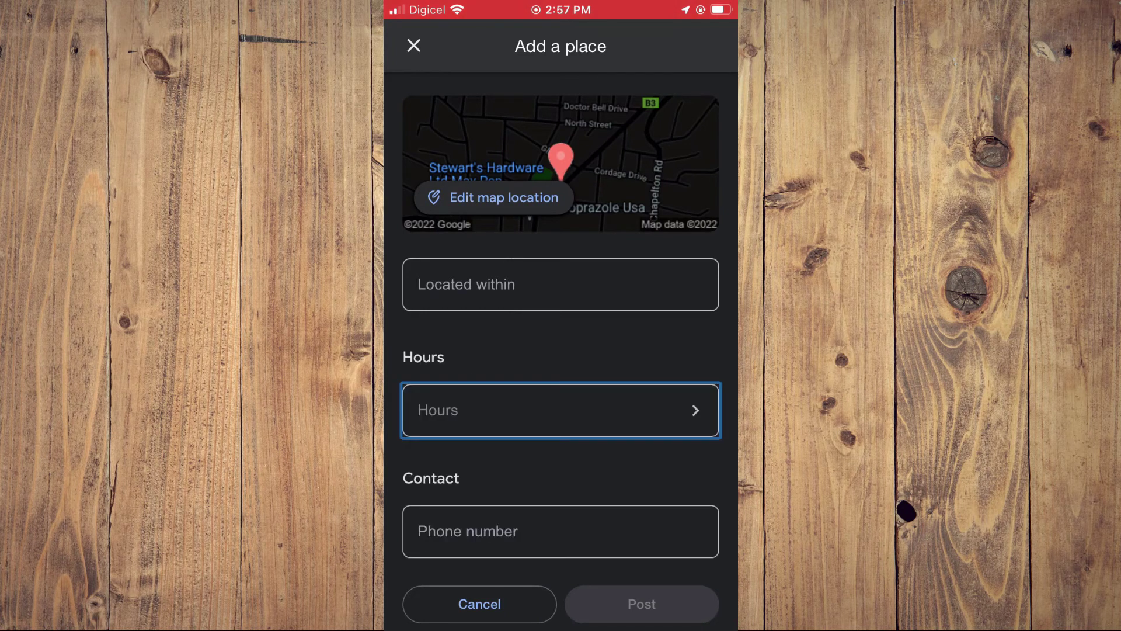
pyautogui.scroll(-3, 561, 351)
pyautogui.scroll(-5, 561, 324)
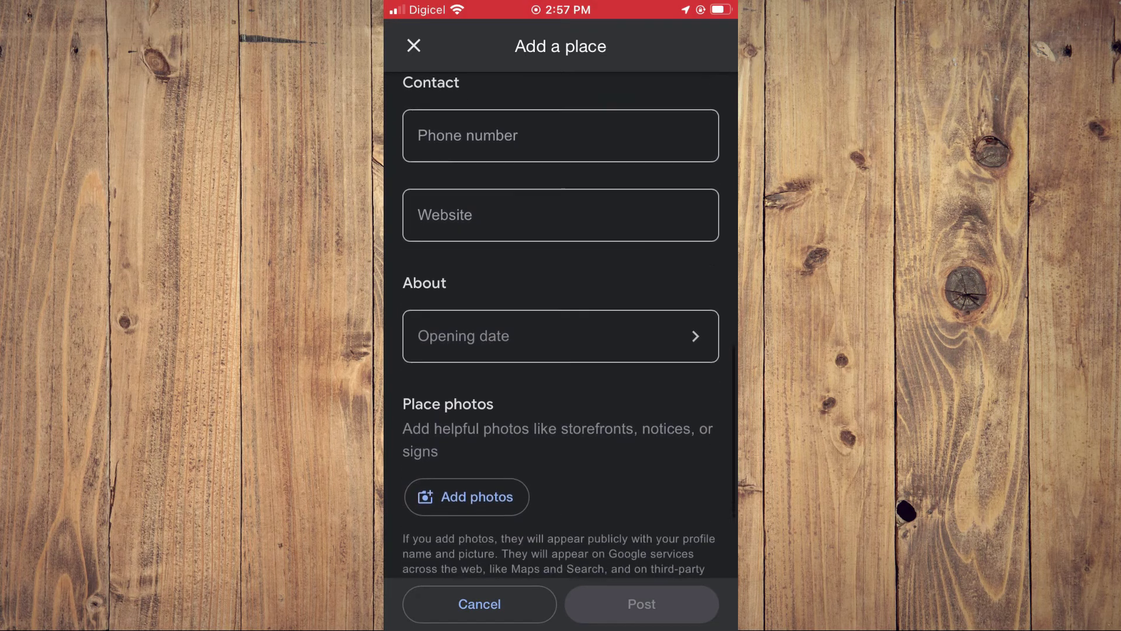
pyautogui.scroll(4, 561, 324)
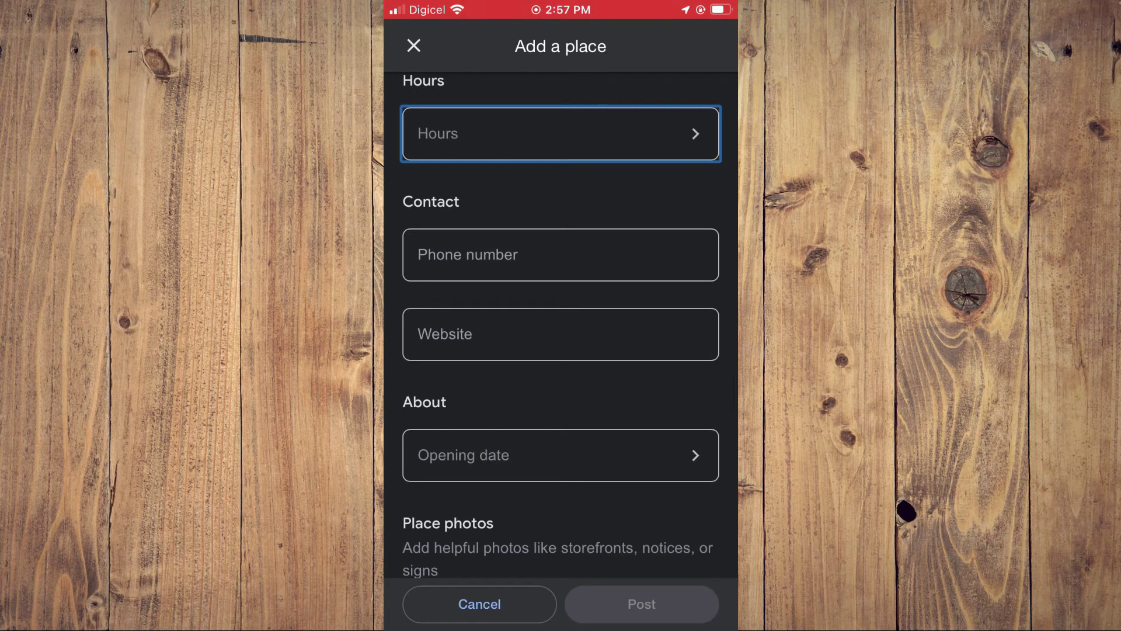
pyautogui.scroll(-5, 560, 324)
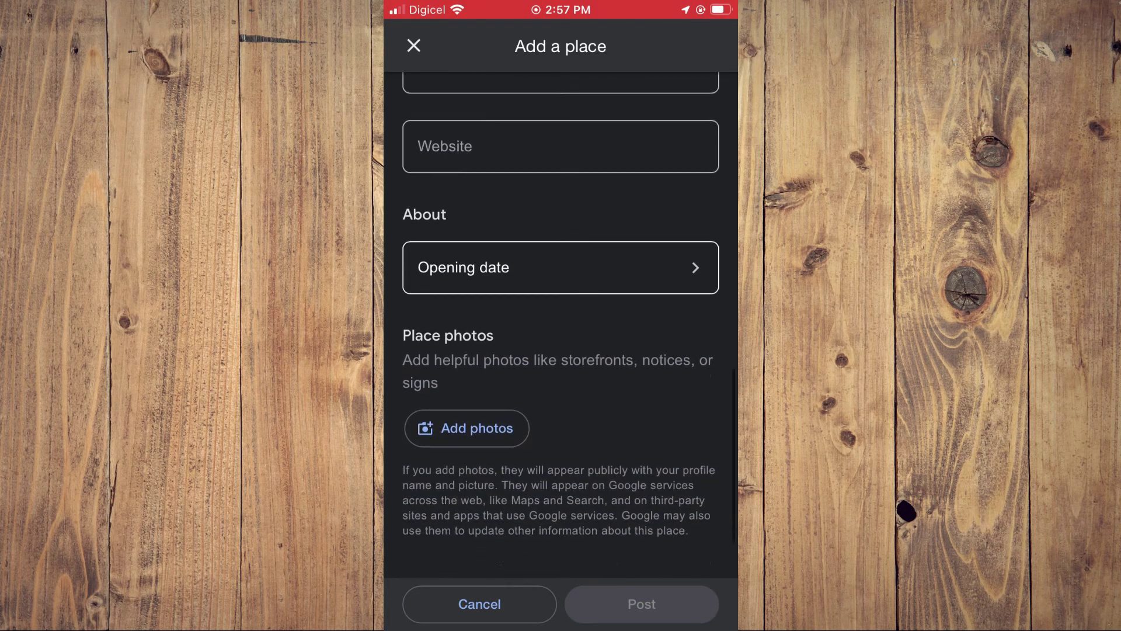